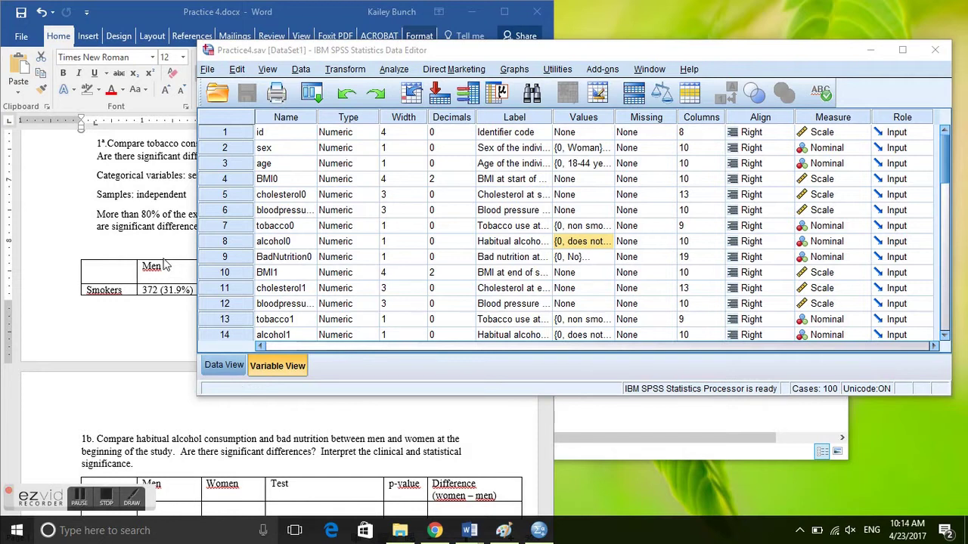
Step: Bring Practice 4.docx forward and scroll to the assumptions table above question 1a
click(163, 193)
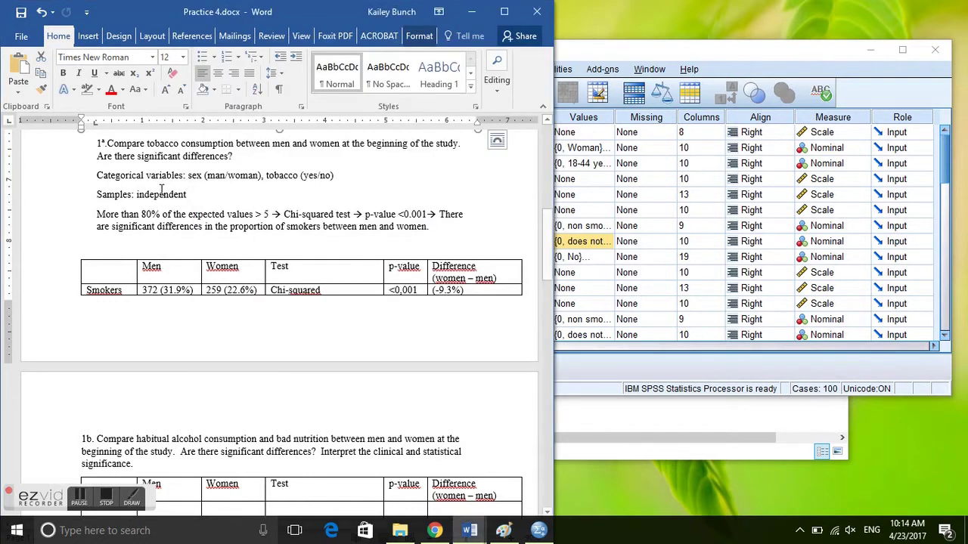
drag(549, 249, 543, 178)
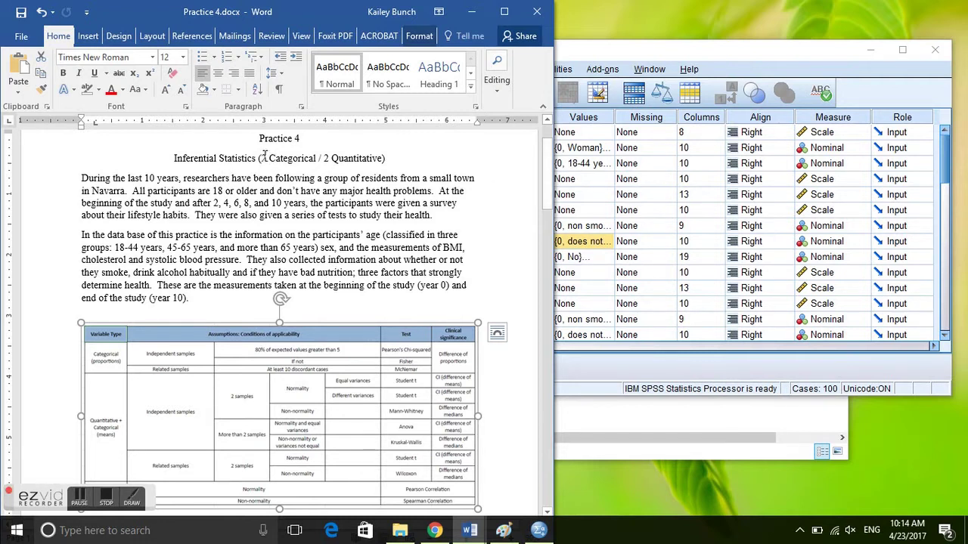
drag(261, 158, 383, 158)
drag(550, 178, 550, 210)
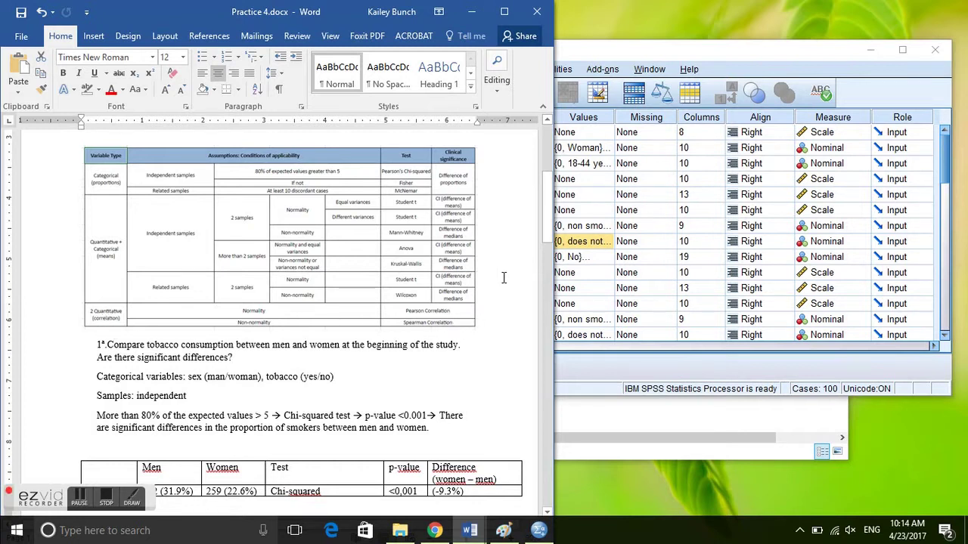
Step: Select 'independent', then scroll to the 1a table showing 372 (31.9%) versus 259 (22.6%) smokers
drag(549, 185, 550, 223)
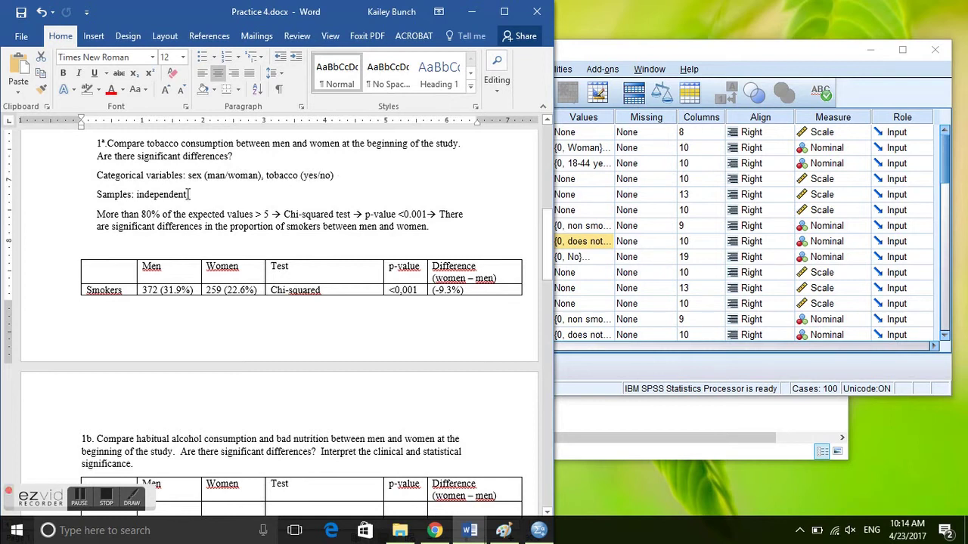
drag(189, 195, 136, 195)
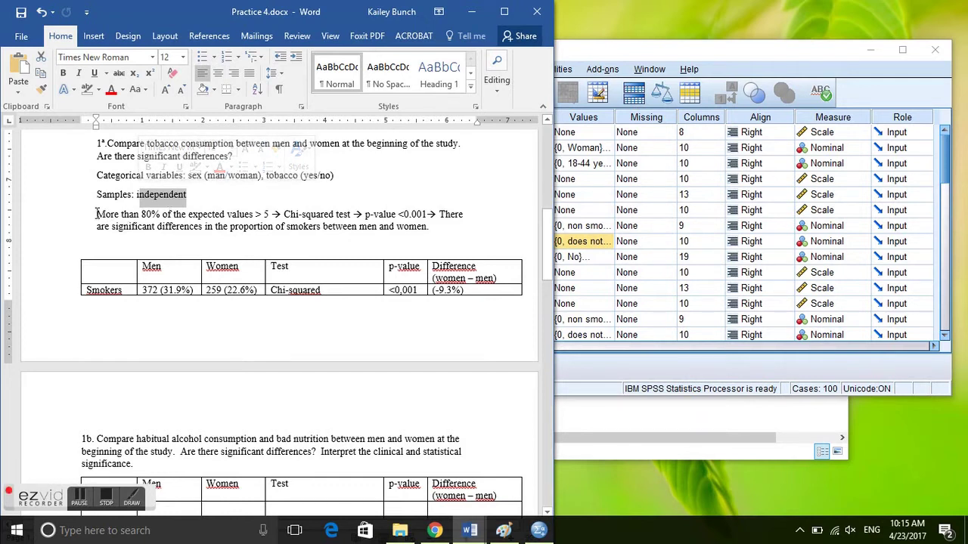
scroll(551, 230, up, 10)
scroll(317, 253, down, 3)
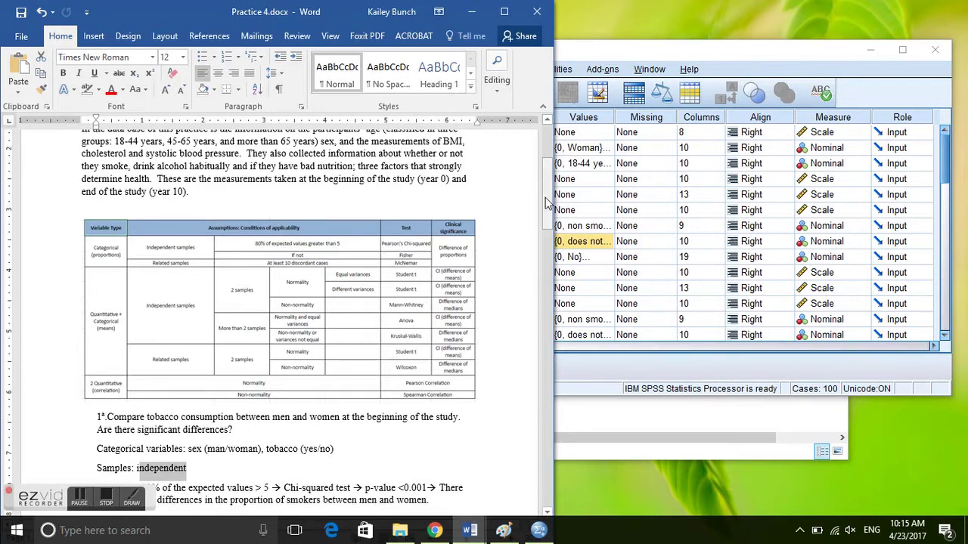
drag(547, 203, 548, 246)
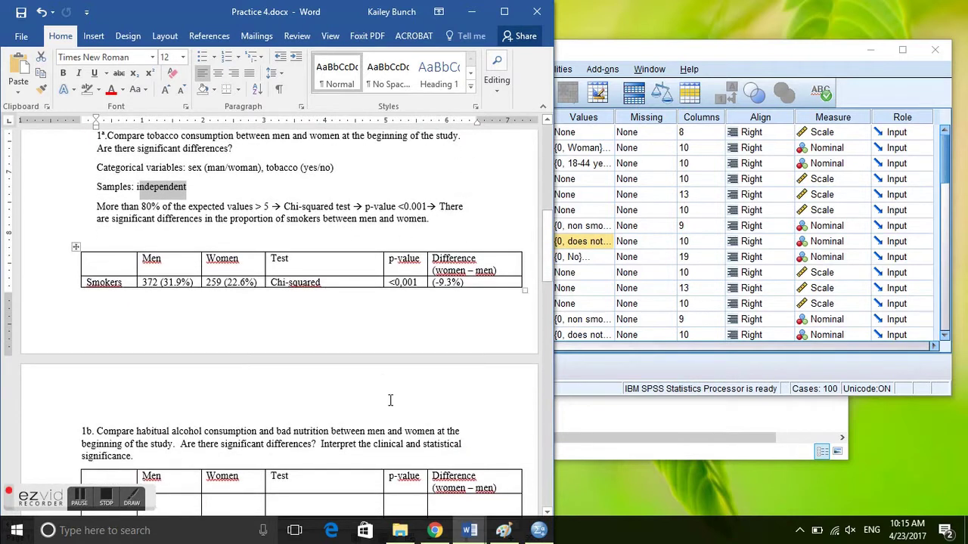
Step: In the SPSS data editor, open Analyze > Descriptive Statistics > Crosstabs
click(669, 50)
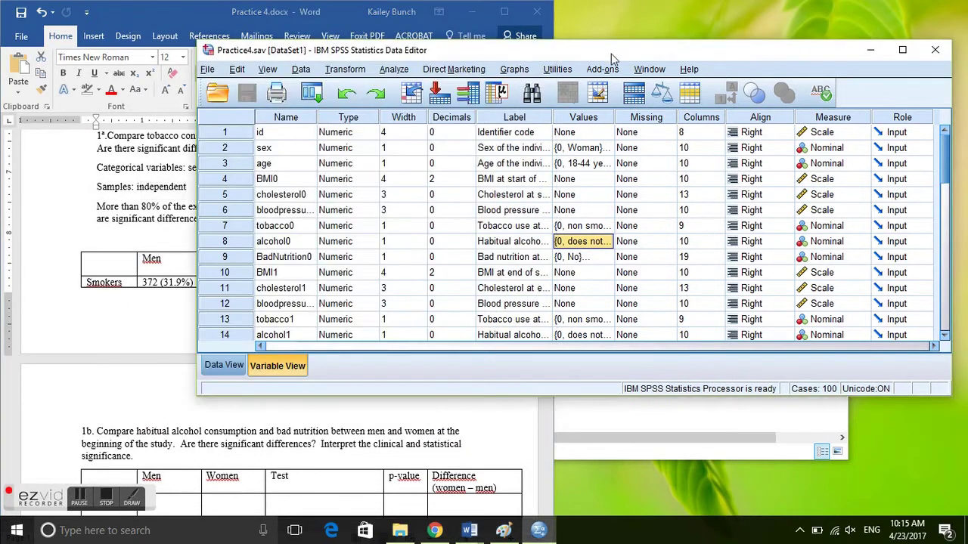
click(313, 92)
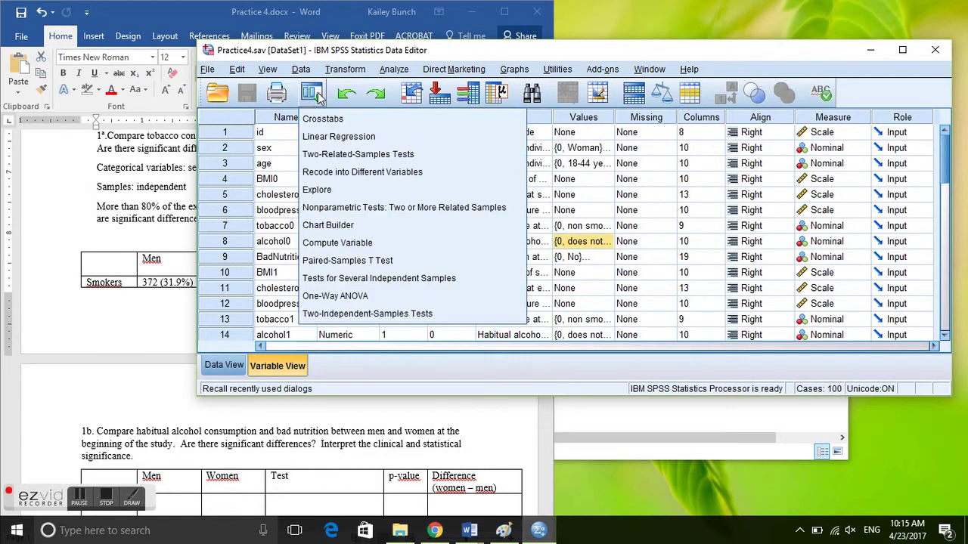
click(400, 73)
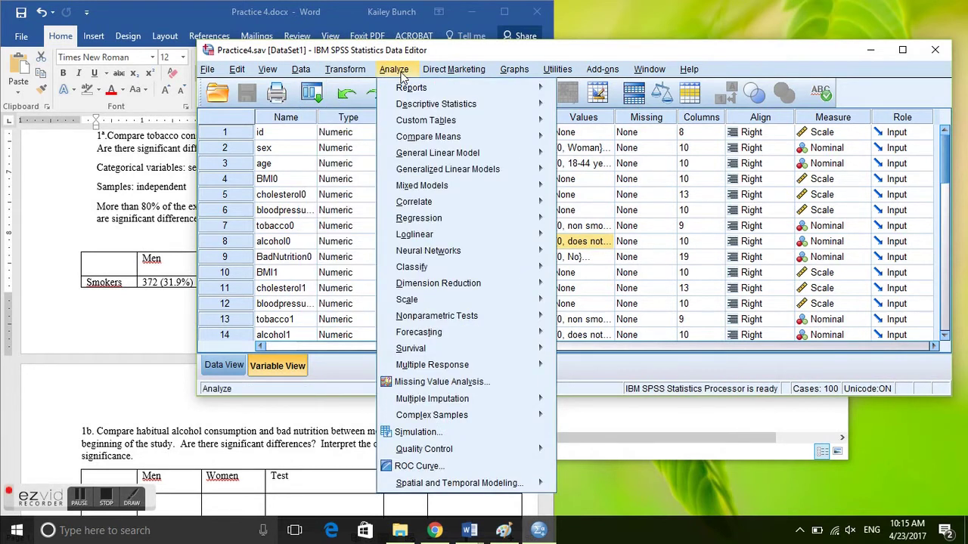
mouse_move(442, 110)
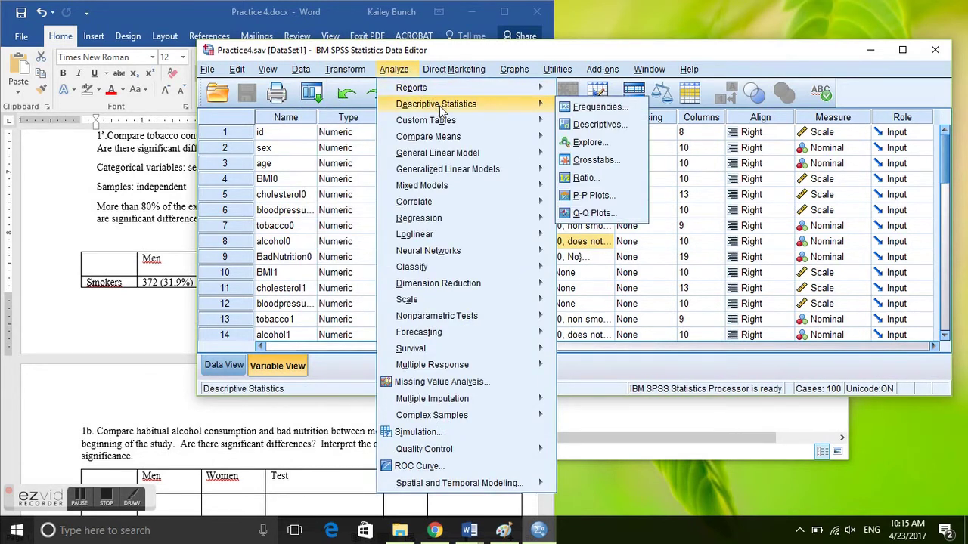
click(595, 165)
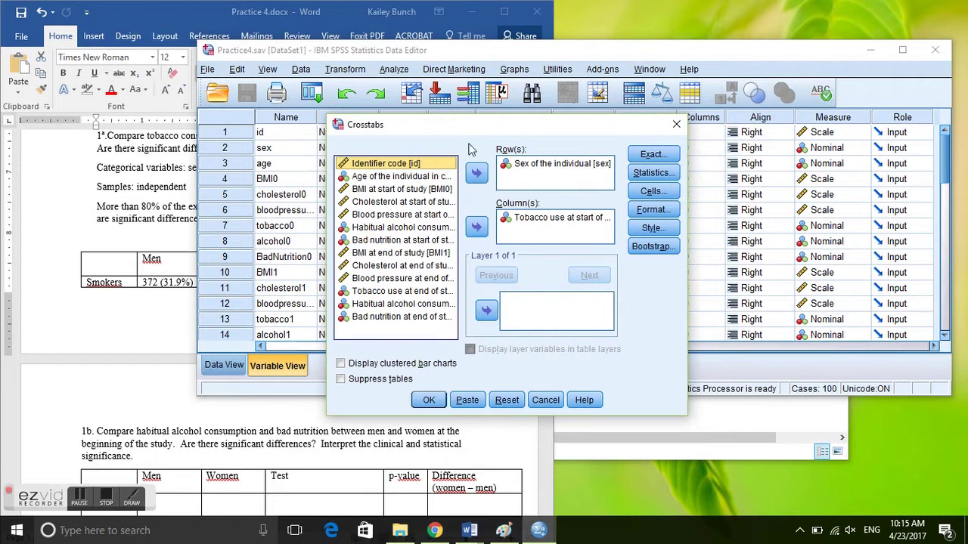
Step: Reset Crosstabs, put Sex in Rows and baseline tobacco use in Columns, and request Chi-square
click(506, 400)
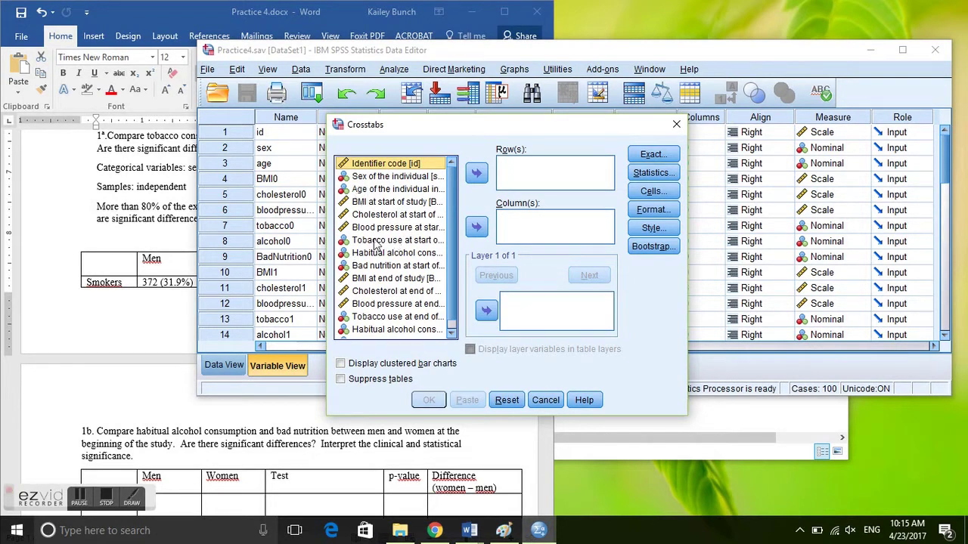
click(376, 241)
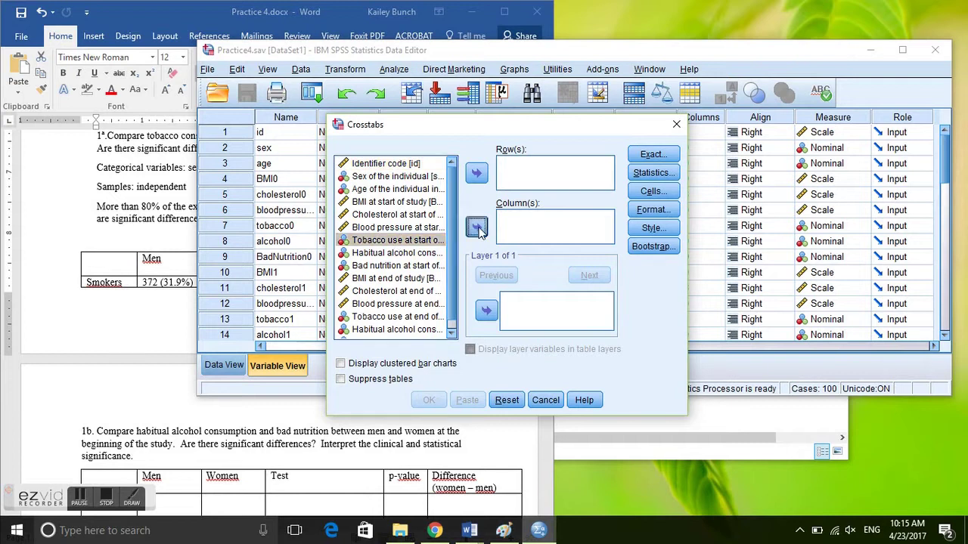
click(477, 227)
click(405, 175)
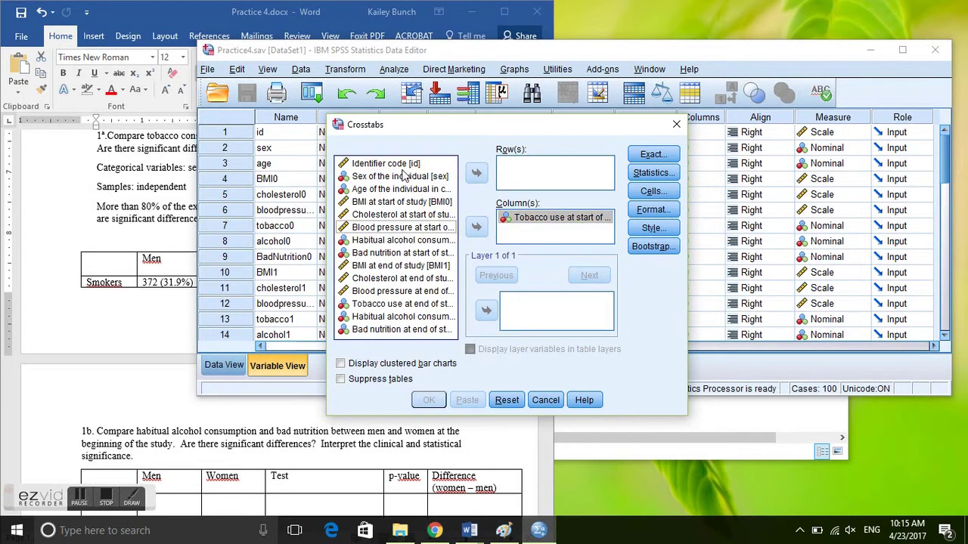
click(476, 173)
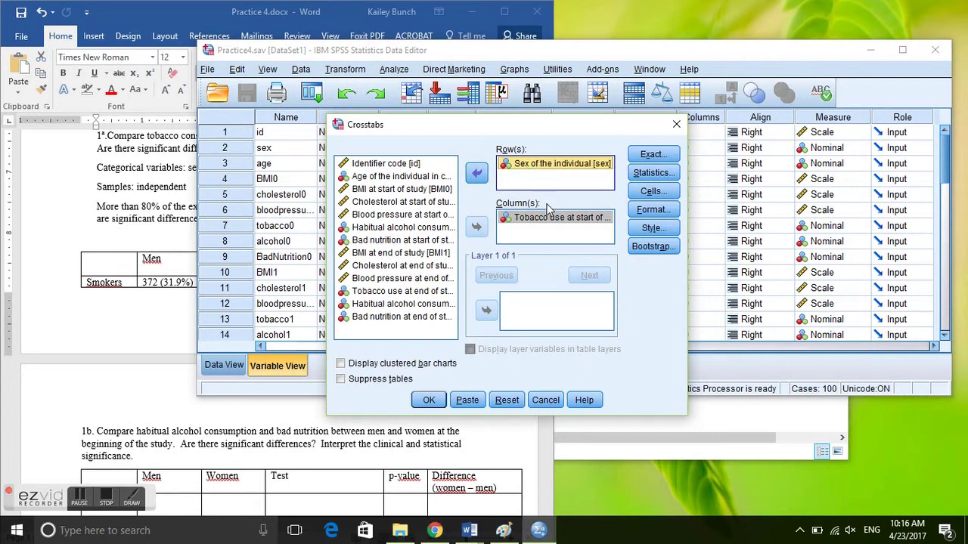
click(655, 173)
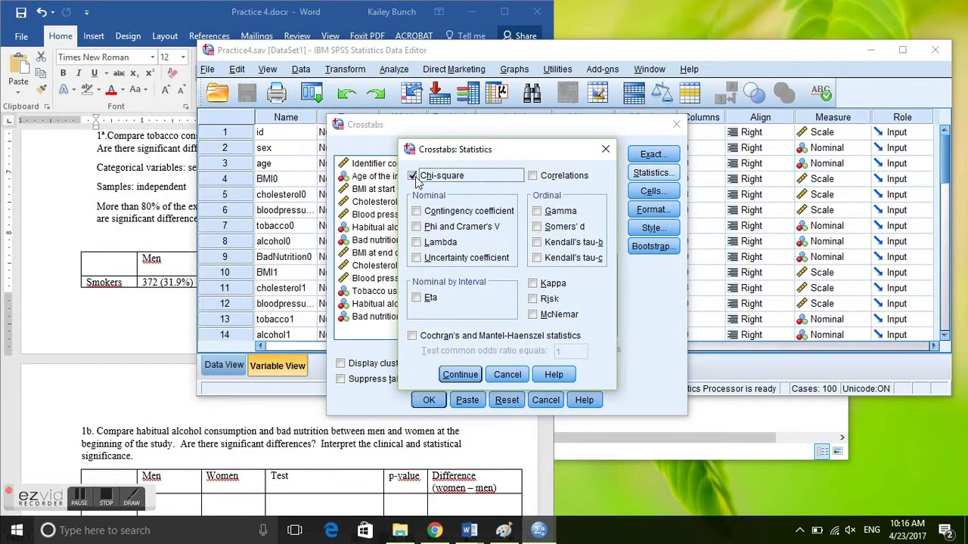
click(460, 374)
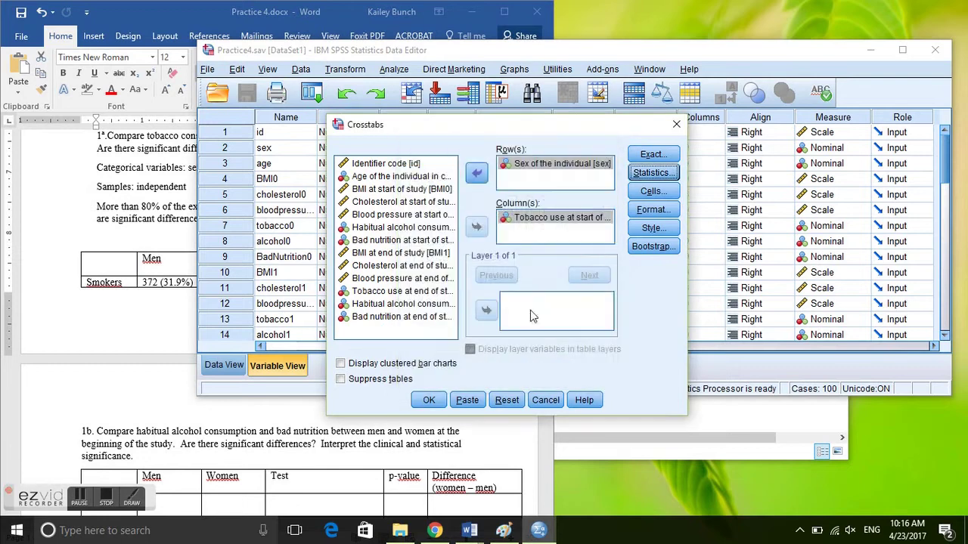
Step: In Cell Display, tick Expected counts plus Row and Column percentages
click(650, 194)
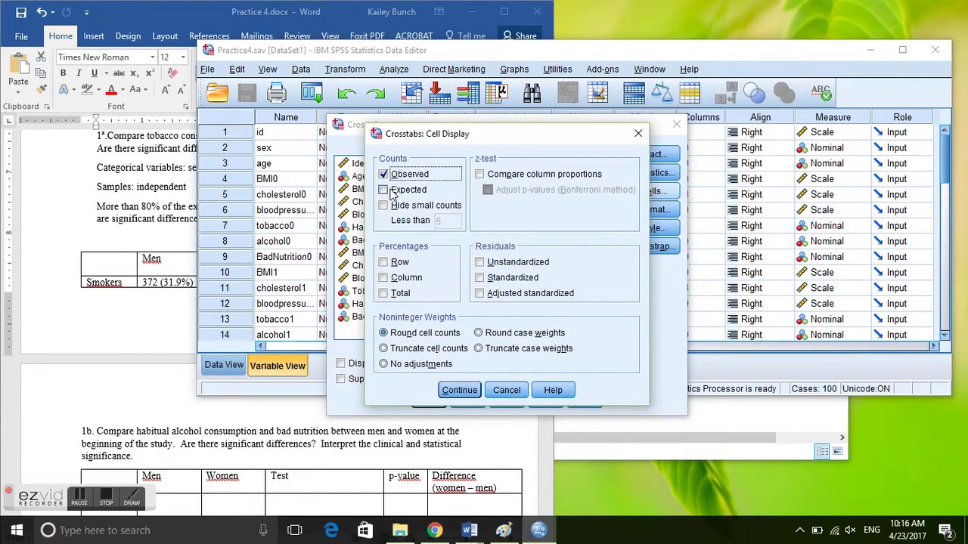
click(393, 193)
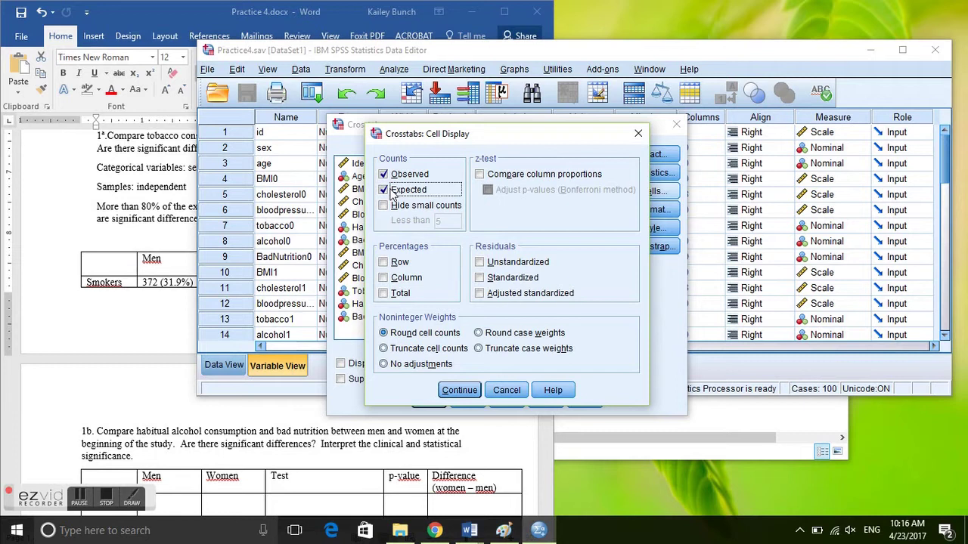
click(384, 263)
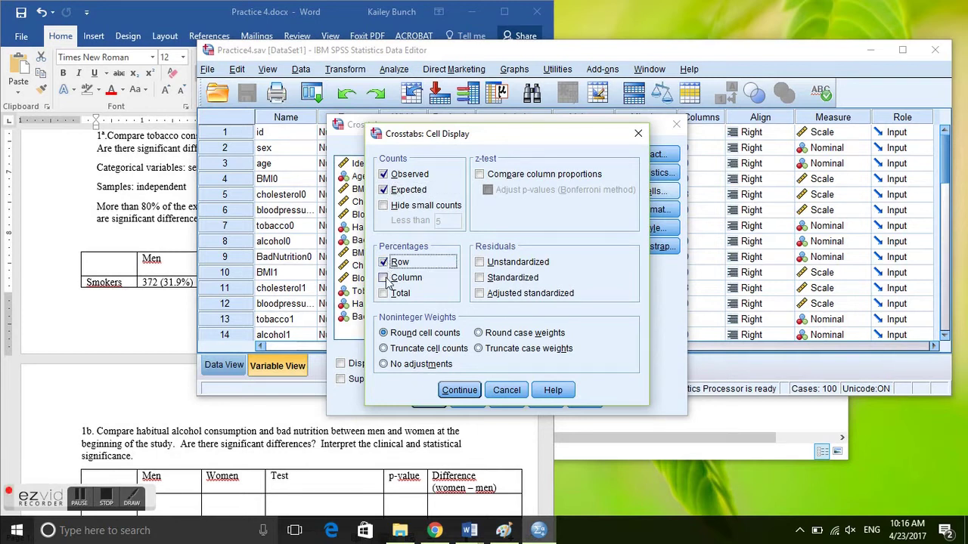
click(384, 278)
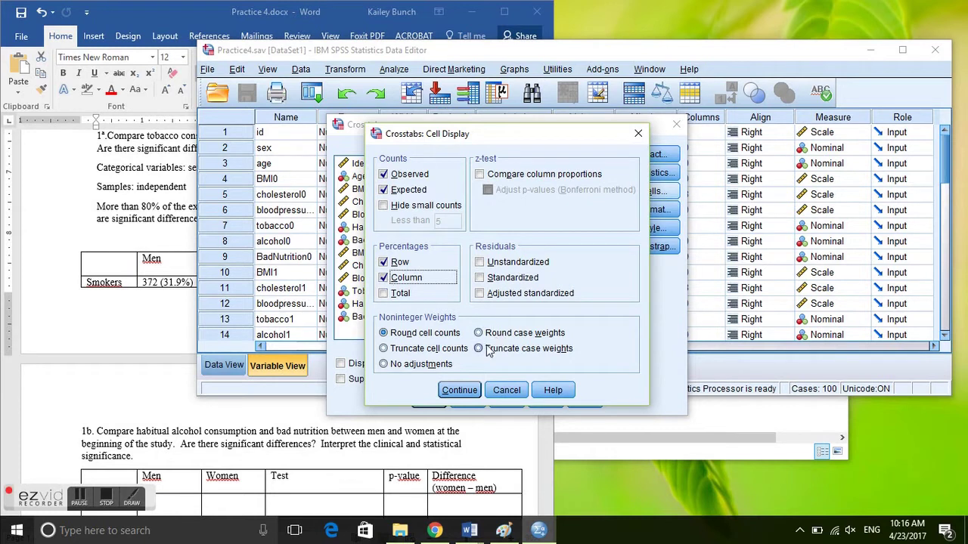
Step: Run the crosstab and select the sex-by-tobacco crosstabulation (22.6% women vs 31.9% men smoke)
click(459, 391)
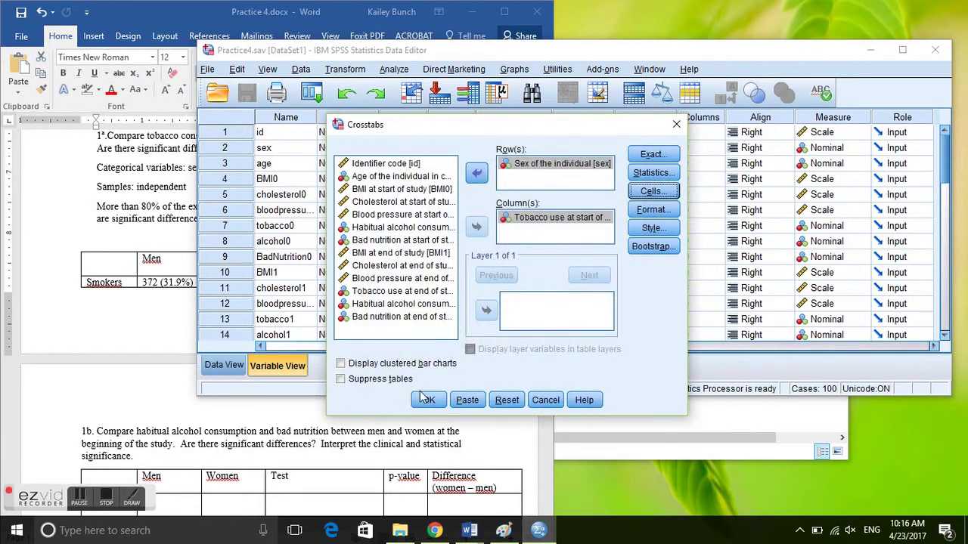
click(429, 402)
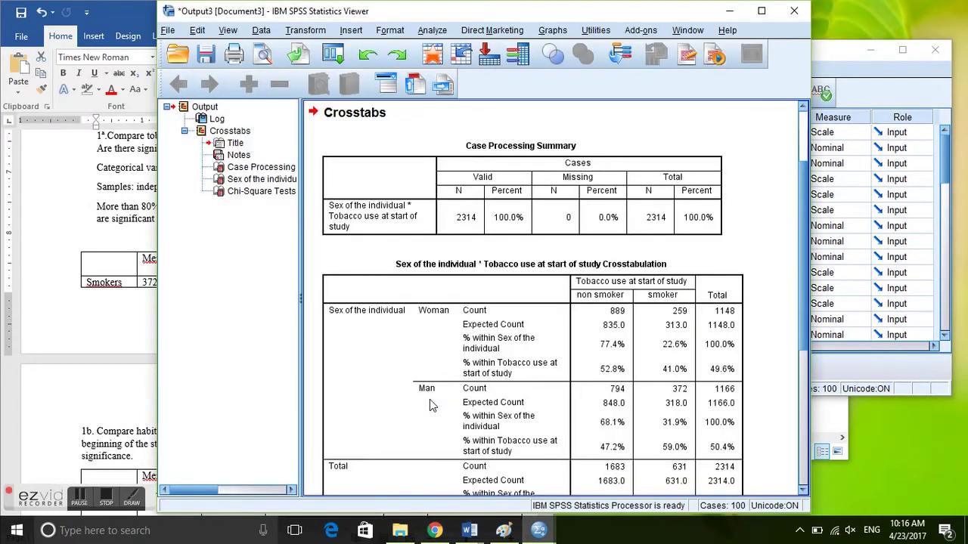
drag(804, 211, 810, 257)
click(401, 219)
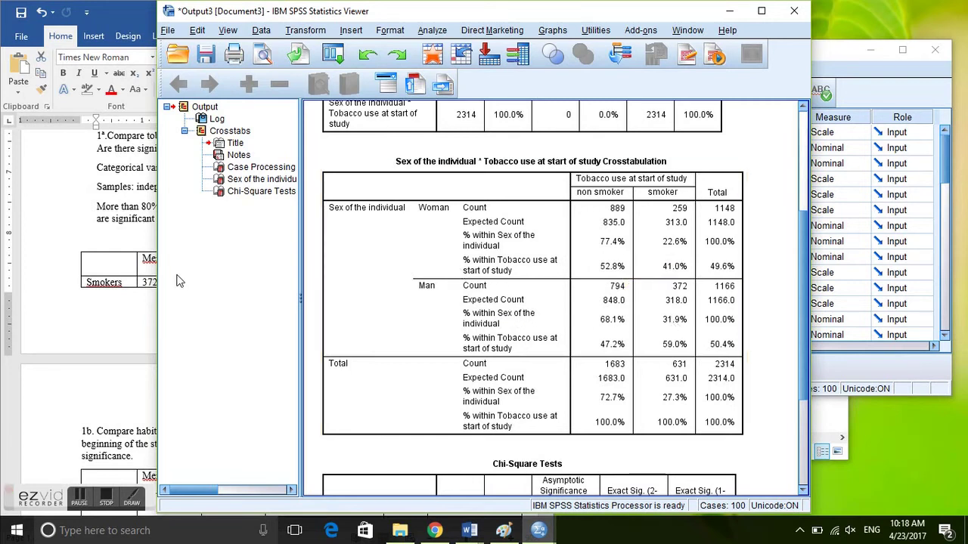
click(129, 306)
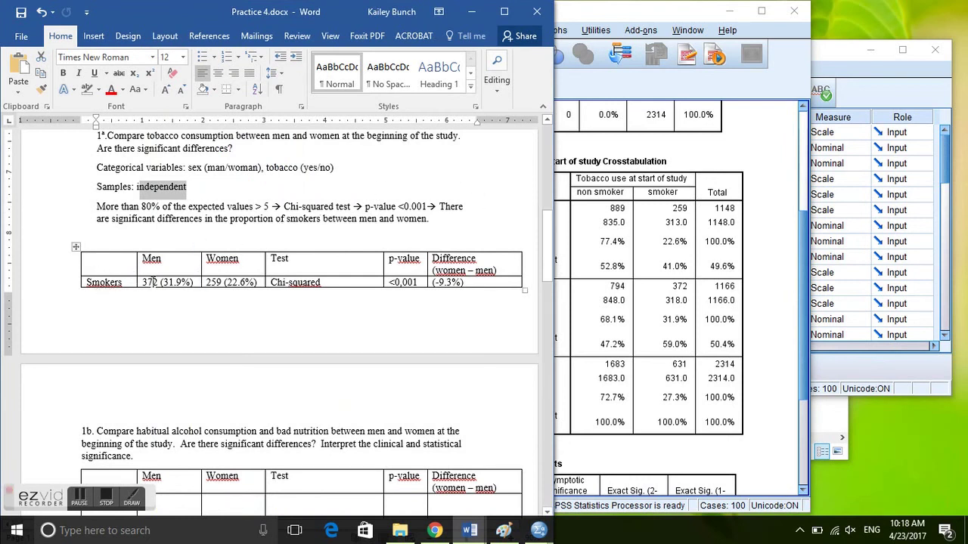
drag(160, 282, 190, 284)
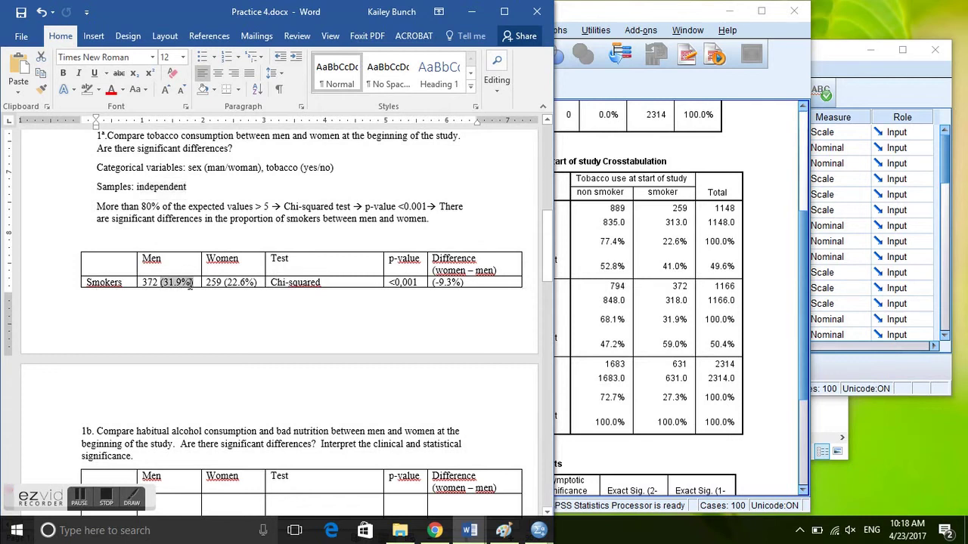
double_click(148, 282)
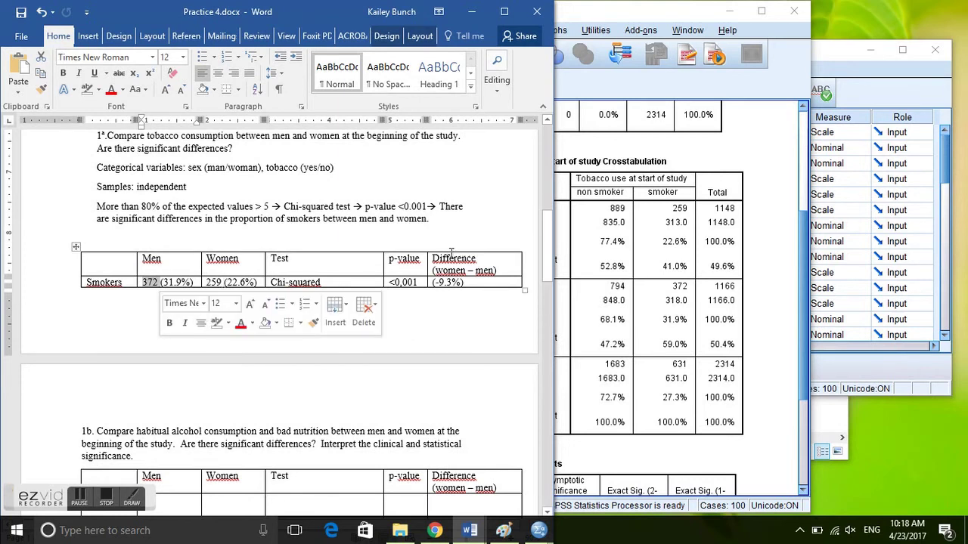
click(703, 258)
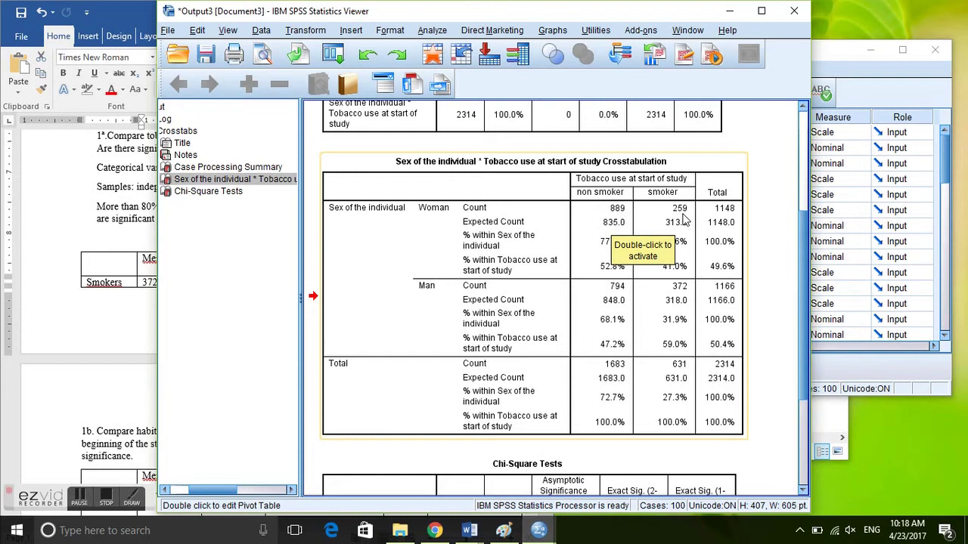
Step: Scroll the output to the Chi-Square Tests table, then switch back to Practice 4.docx
click(746, 228)
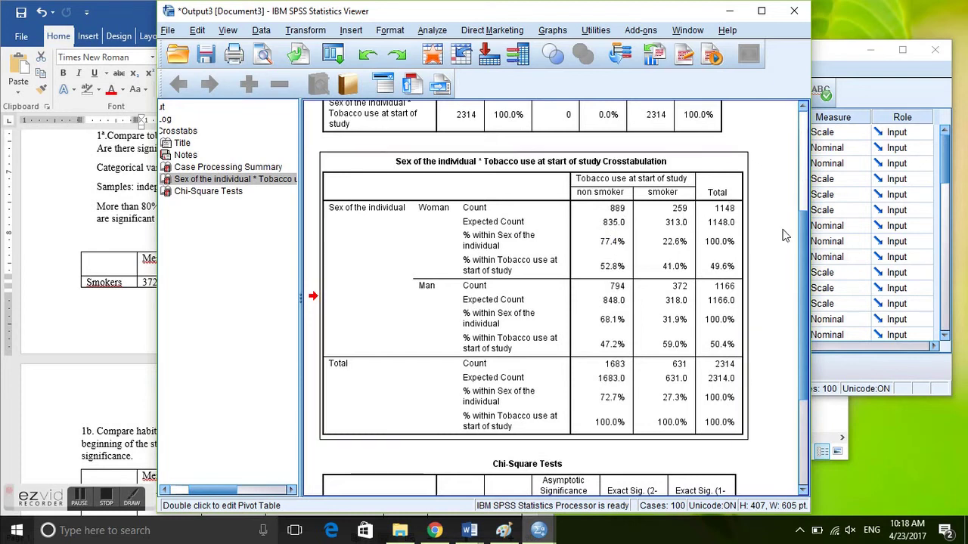
drag(802, 241, 798, 328)
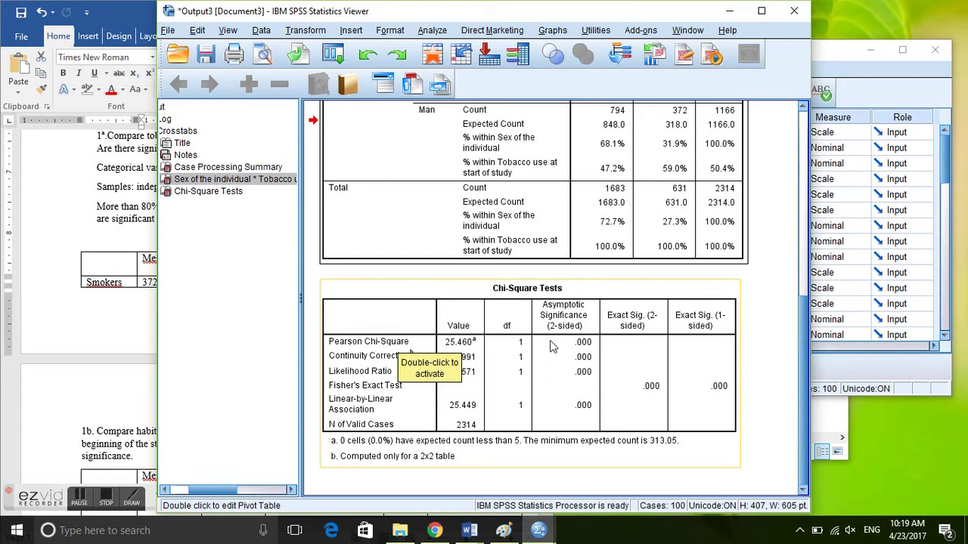
click(116, 306)
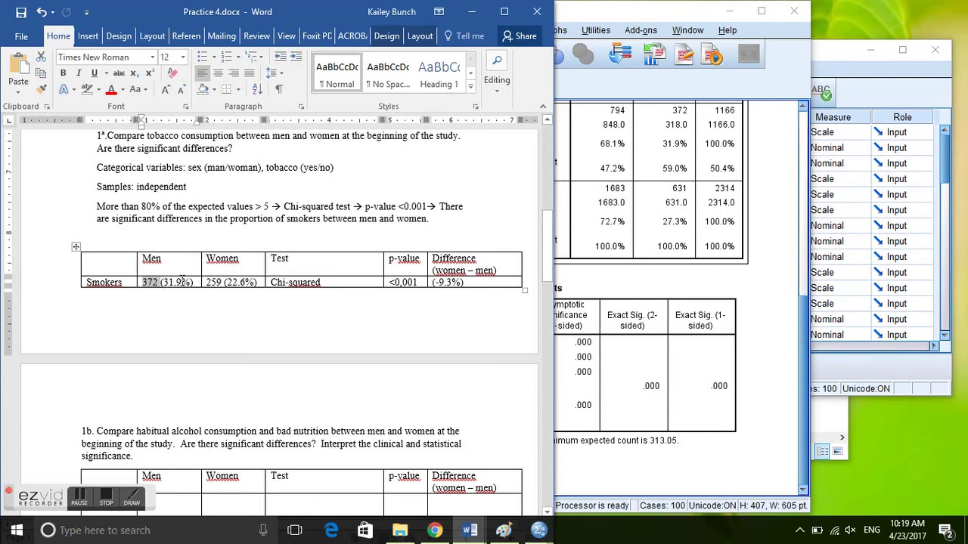
Step: Undo the last edit in the Word table's Difference header cell with Ctrl+Z
key(ctrl+z)
Step: Check the SPSS Chi-Square Tests table (Pearson 25.460, sig .000), then return to the Word results table
click(676, 362)
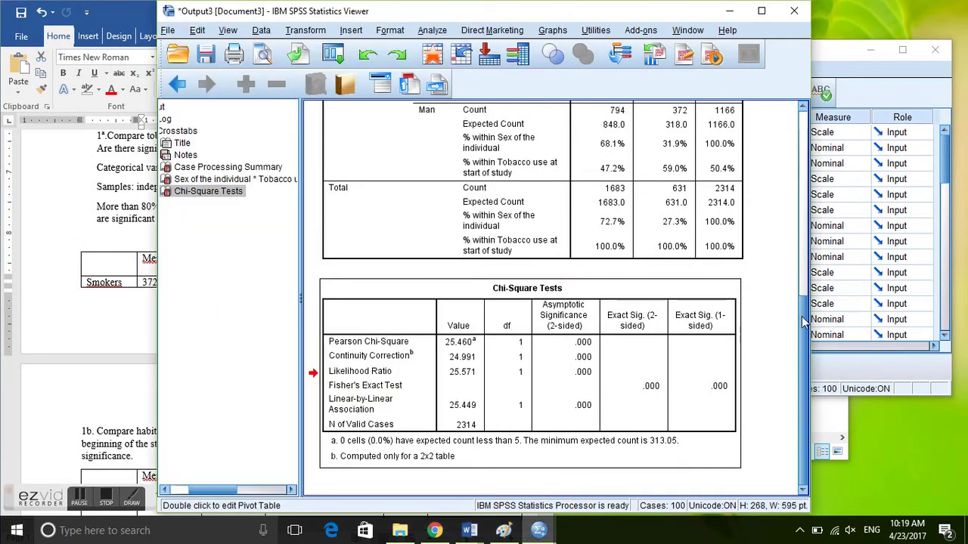
click(331, 305)
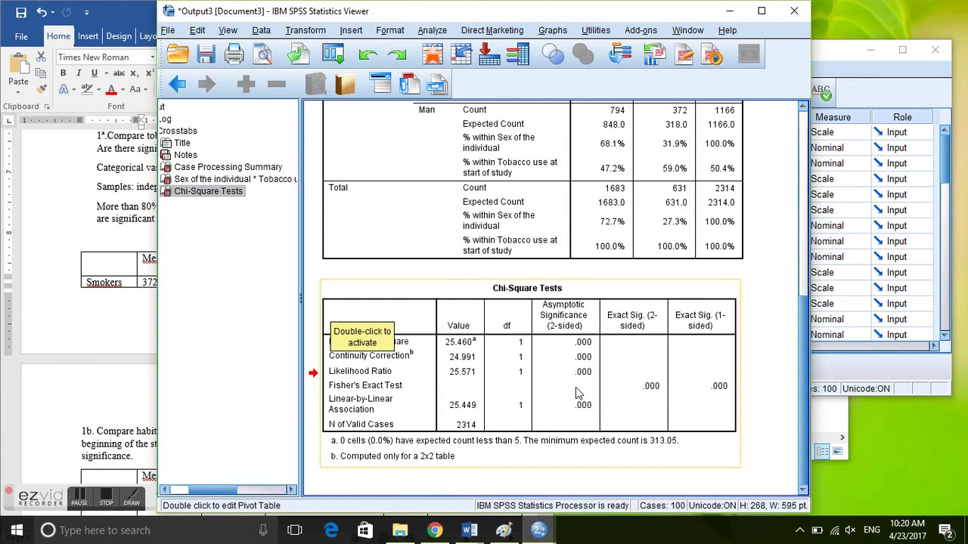
click(93, 297)
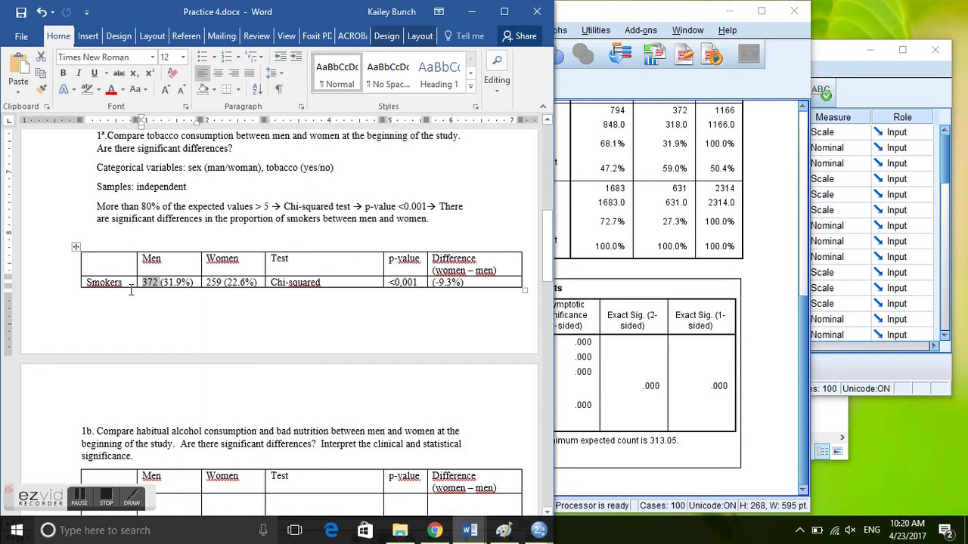
drag(130, 291, 110, 285)
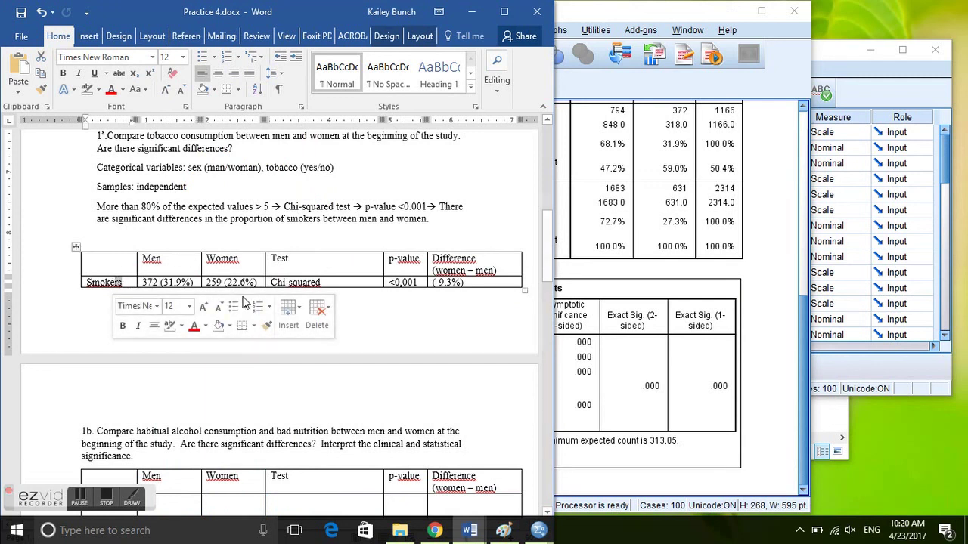